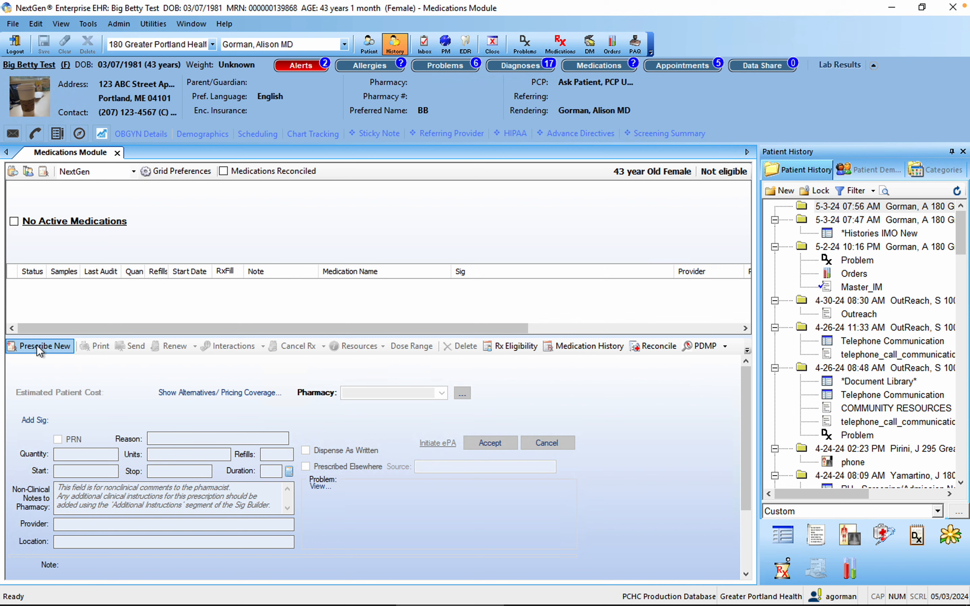
click(36, 345)
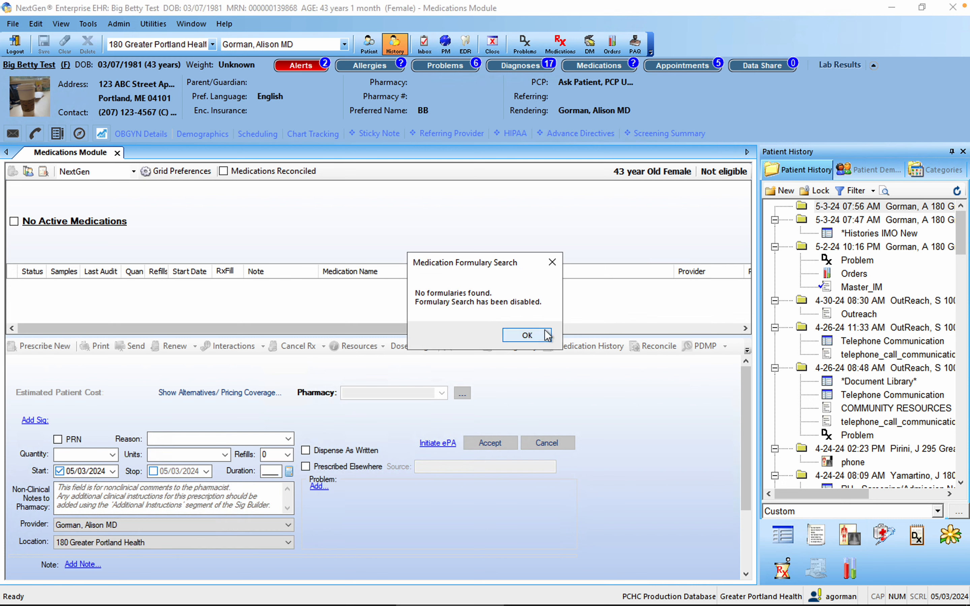
click(529, 337)
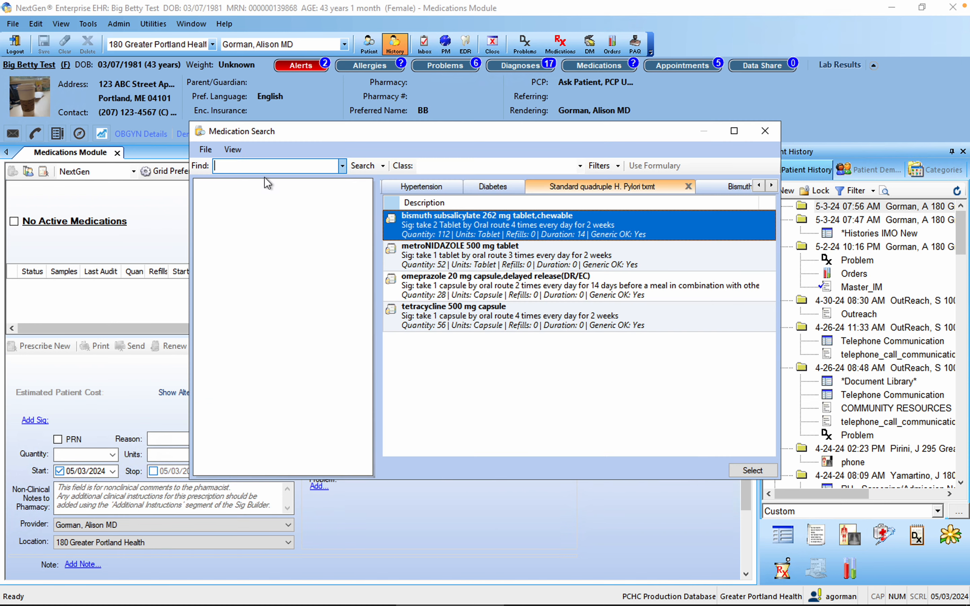
click(766, 131)
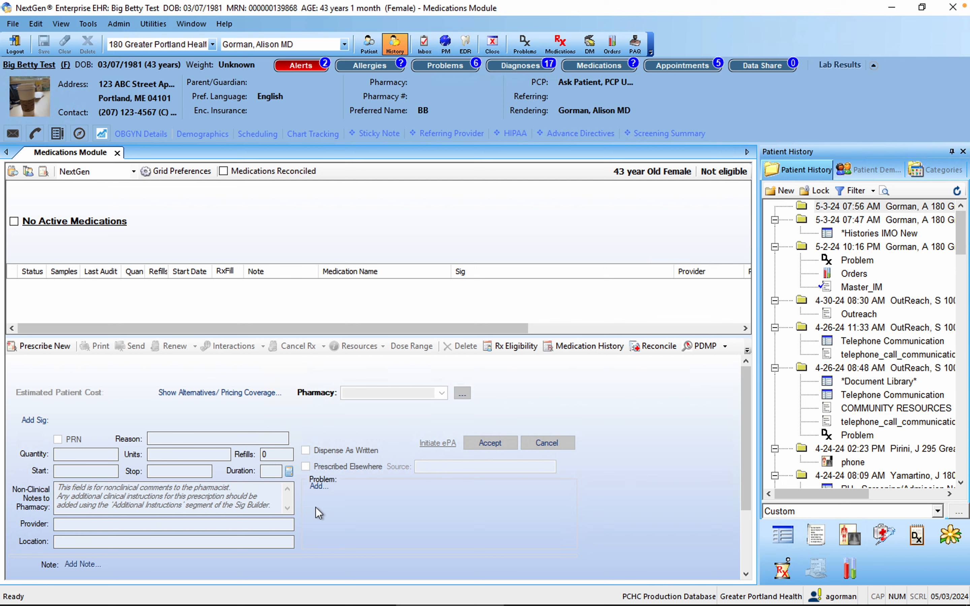
Start a new prescription and add the amLODIPine 5 mg tablet from the medication search.
click(52, 347)
click(527, 335)
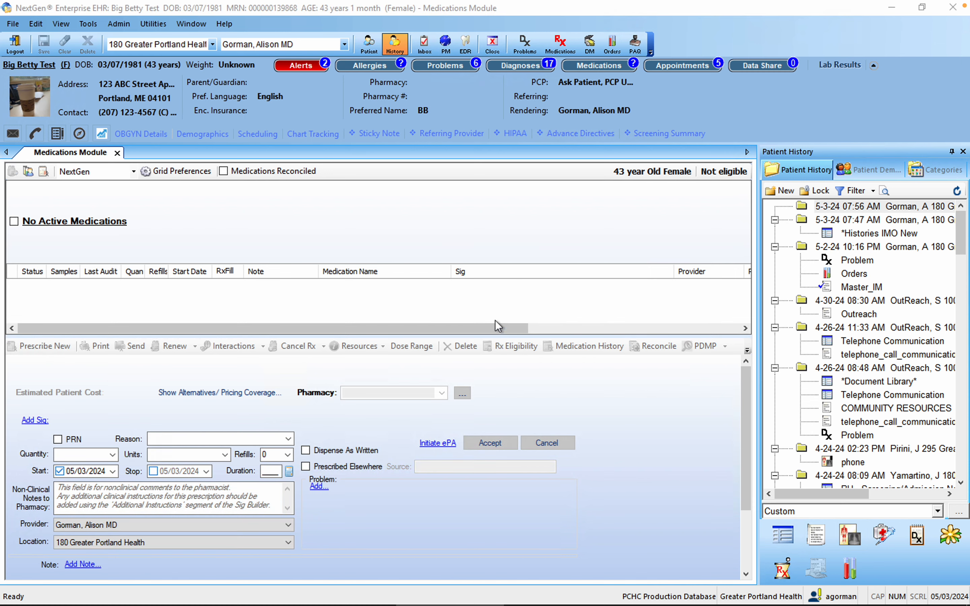
text(amldipine)
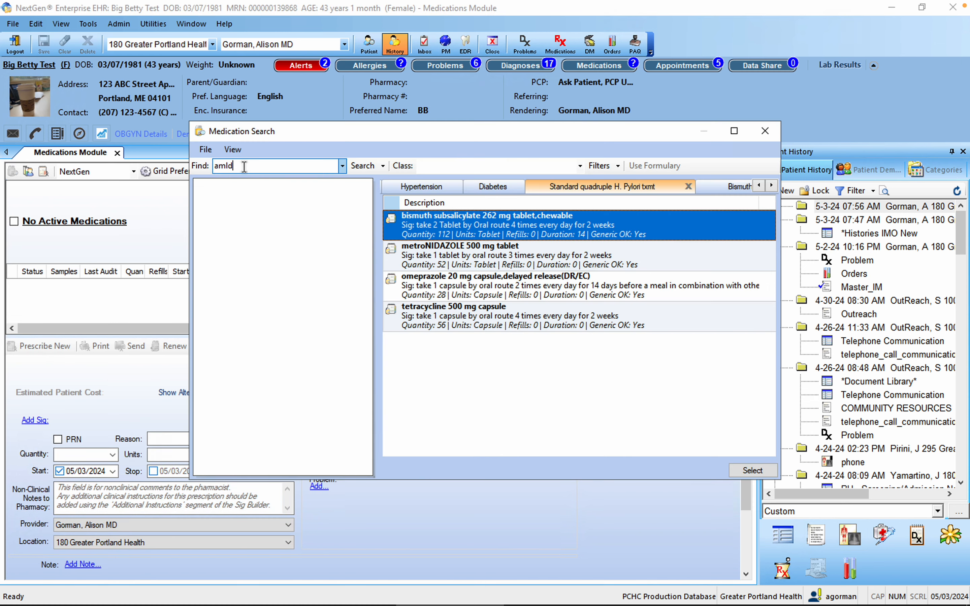
key(BackSpace)
key(BackSpace)
key(BackSpace)
key(BackSpace)
key(BackSpace)
key(BackSpace)
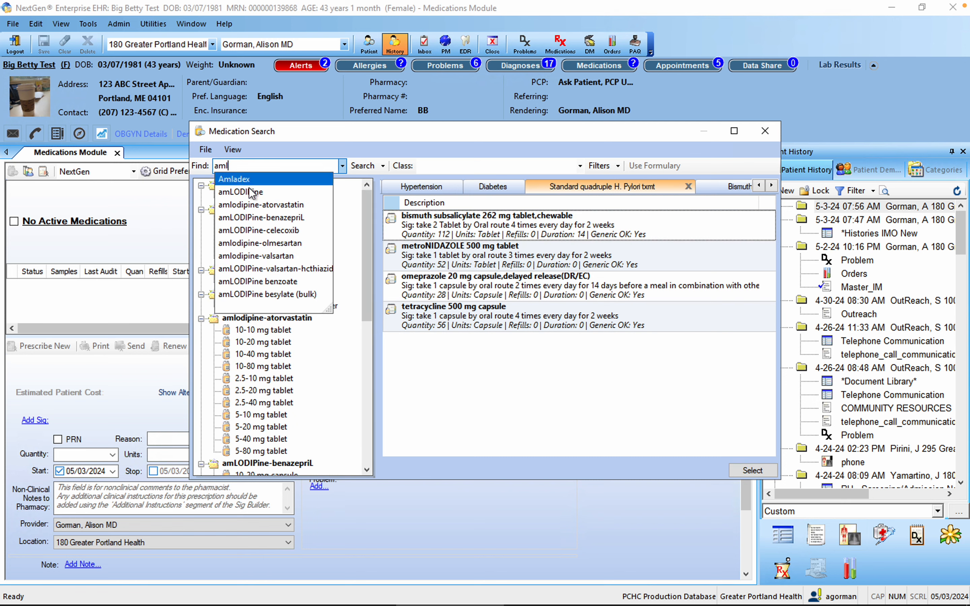
click(252, 192)
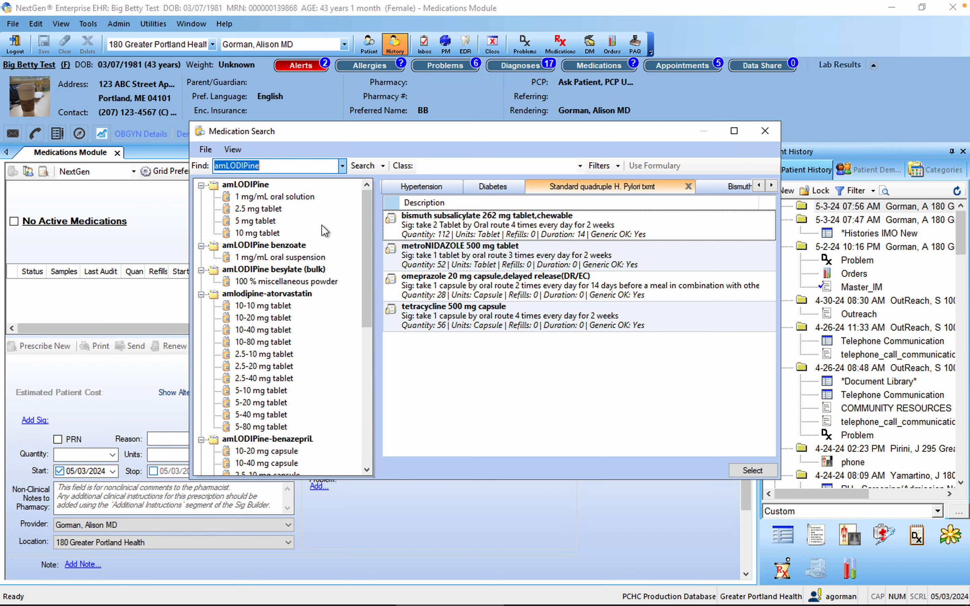
click(252, 221)
double_click(251, 221)
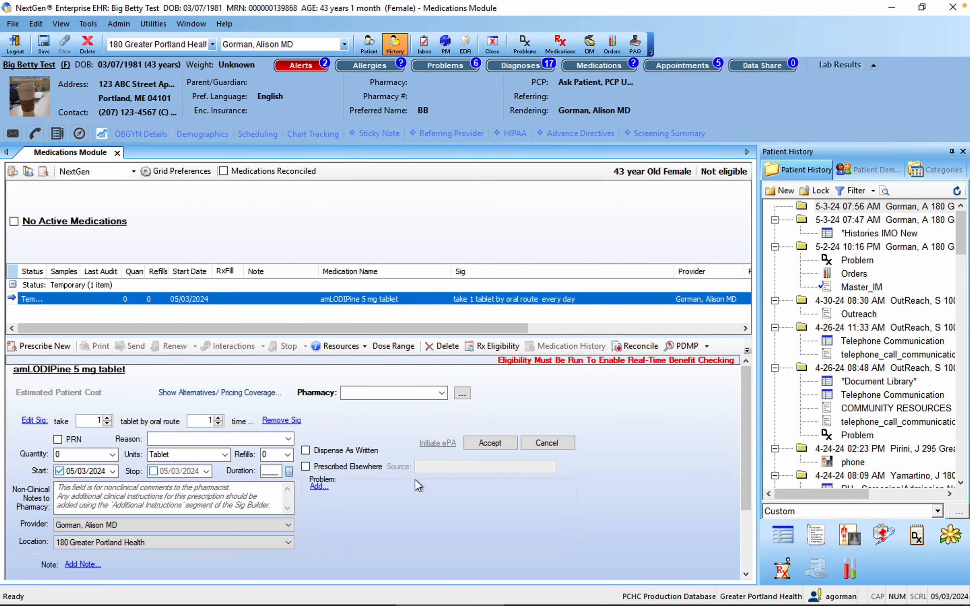
Review the patient's diagnoses available to link as a problem to the amLODIPine prescription, and close the list.
click(318, 488)
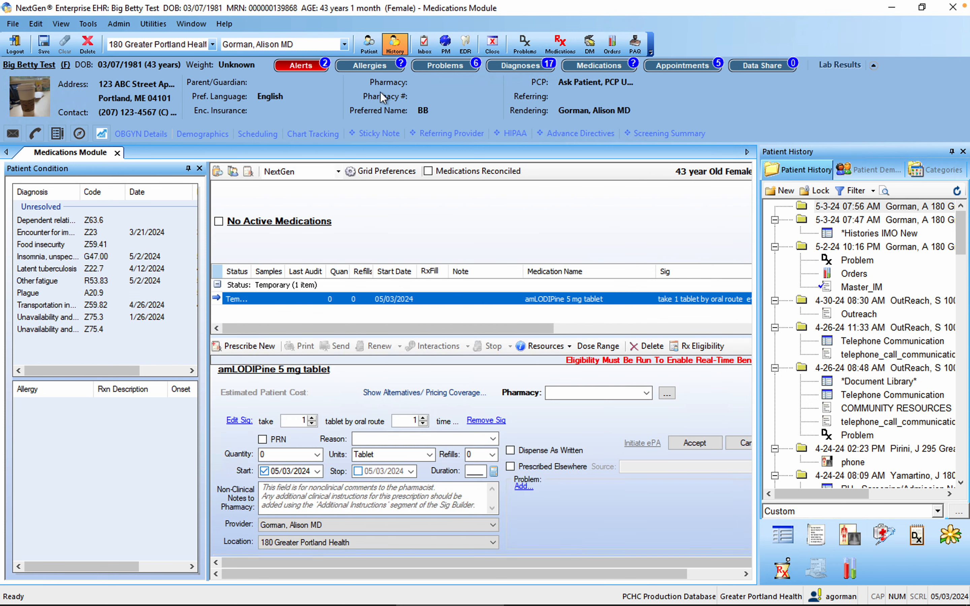
mouse_move(451, 64)
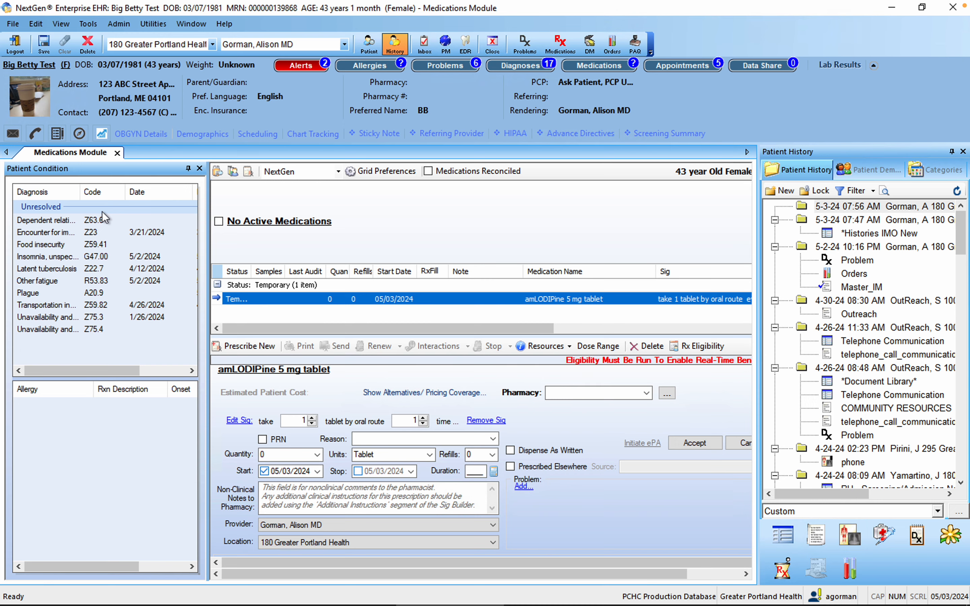
click(199, 168)
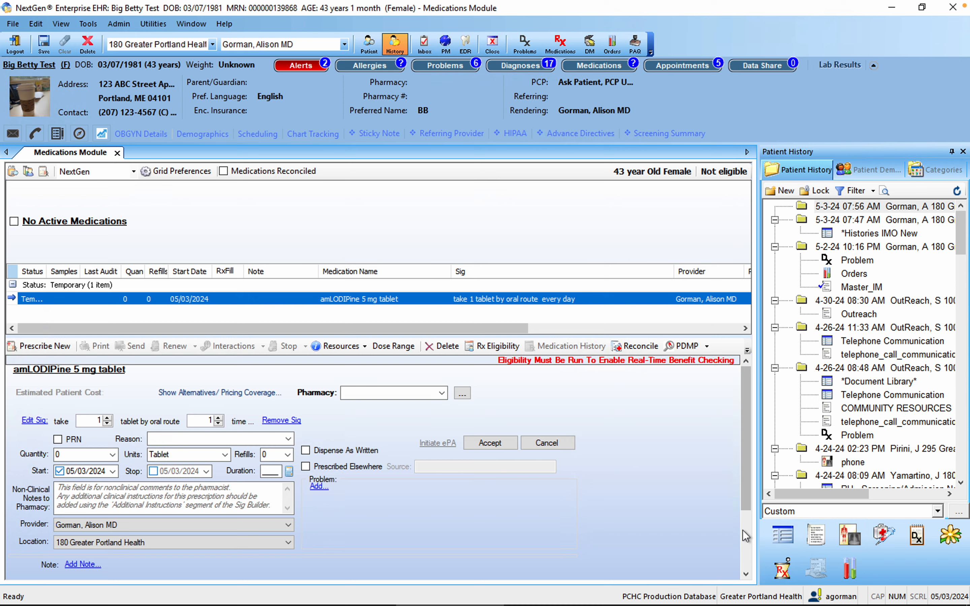
Open the *Histories IMO New template and set the specialty to Family Practice and the visit type to Chart Update.
click(778, 537)
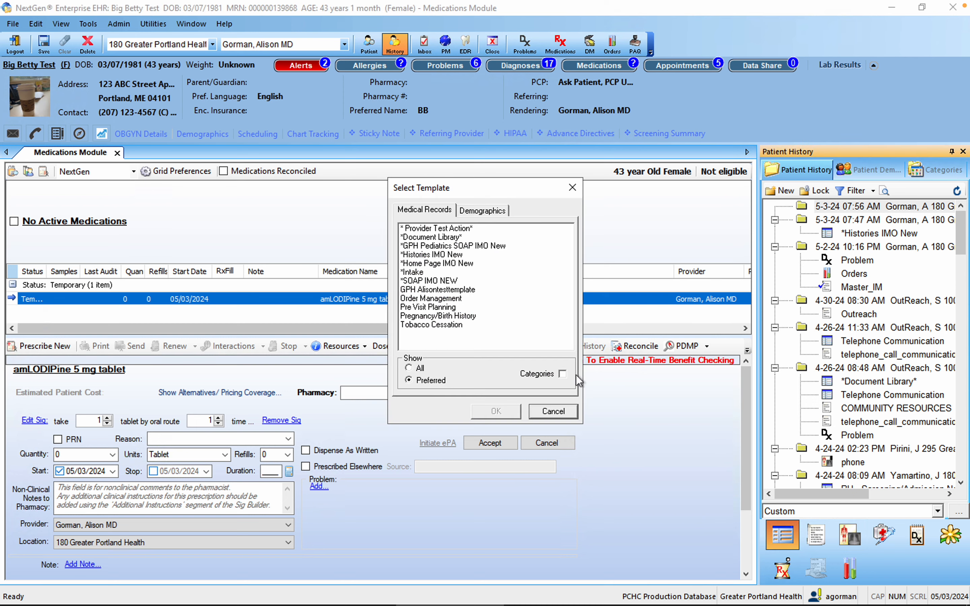
double_click(426, 255)
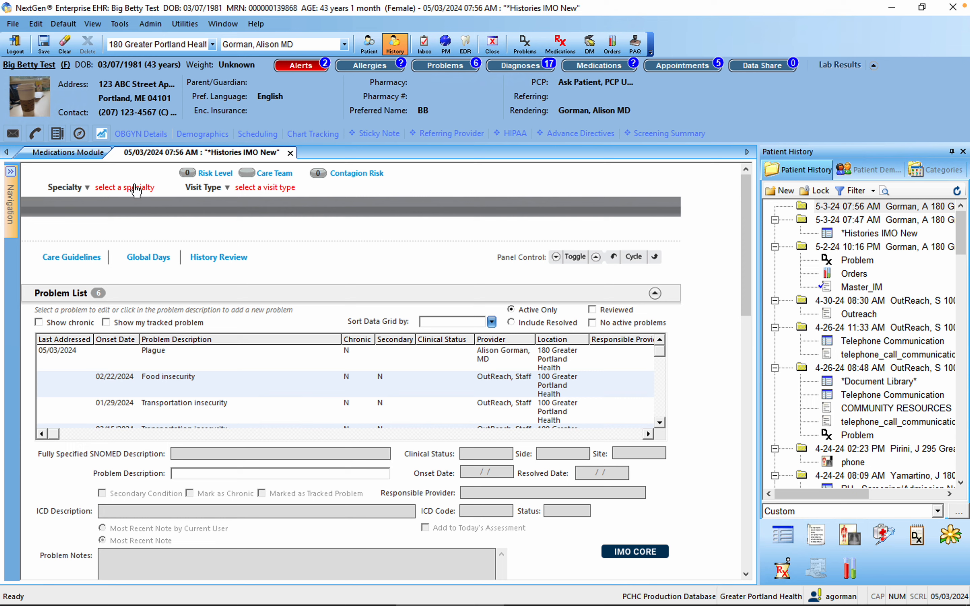
click(136, 190)
click(350, 301)
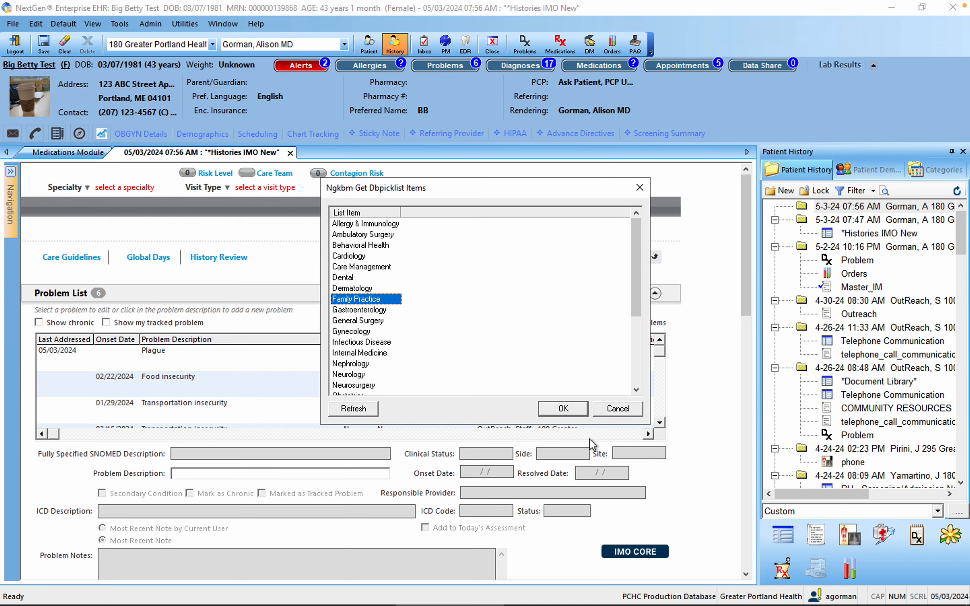
click(563, 409)
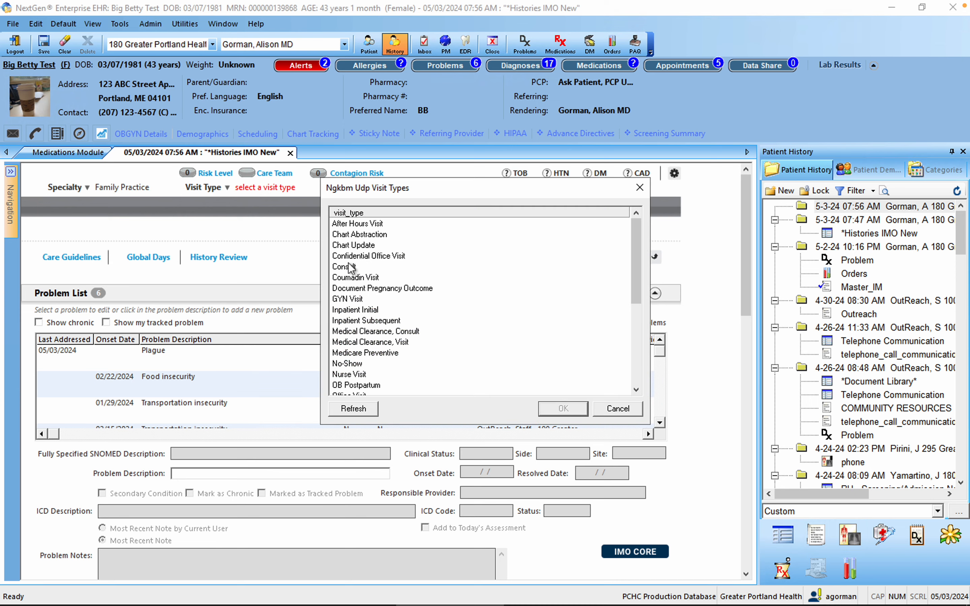
click(348, 246)
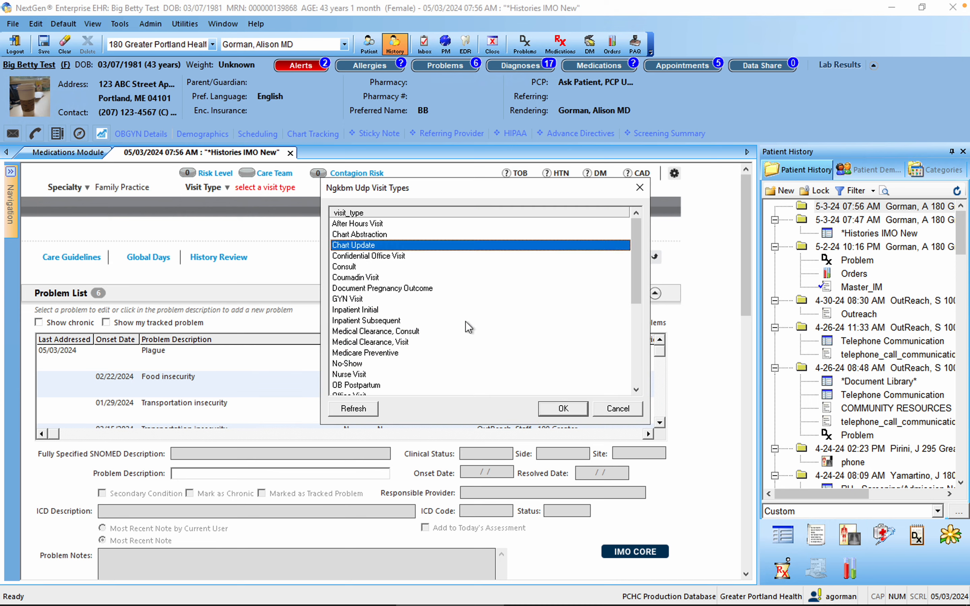
click(563, 415)
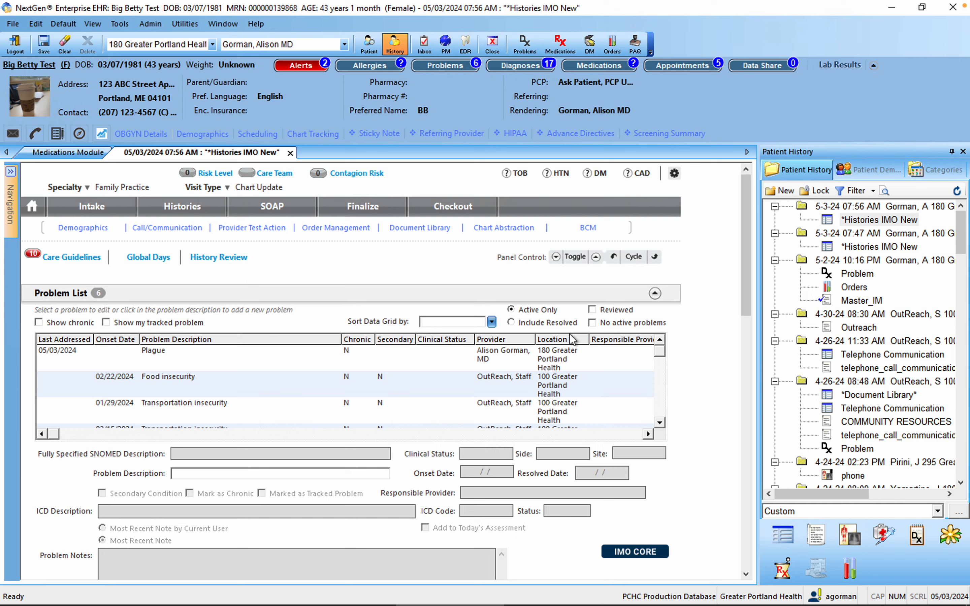
Add Tularemia (A21.9) to both today's assessments and the active problems through IMO Core, and save it.
click(638, 553)
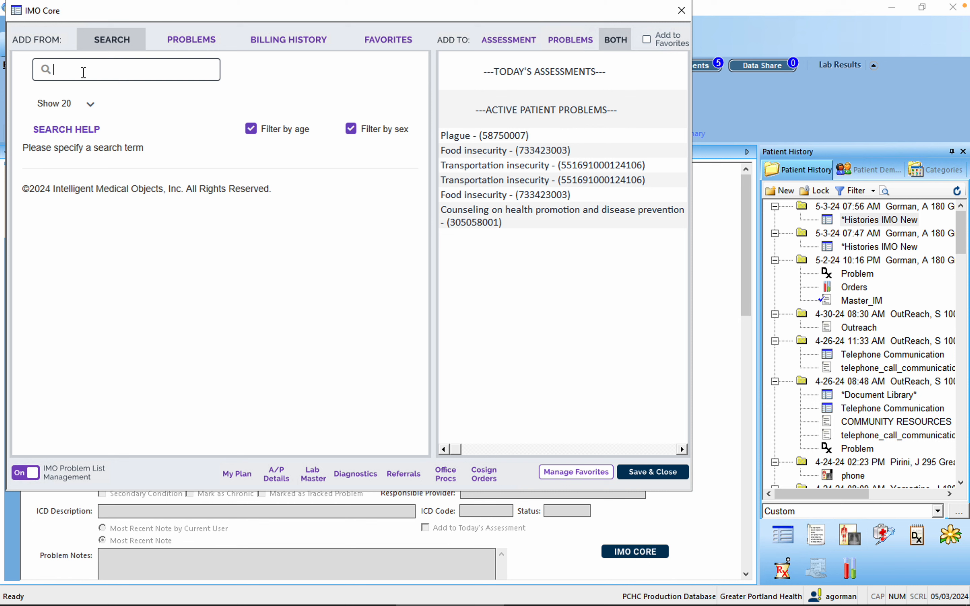
text(tularemia)
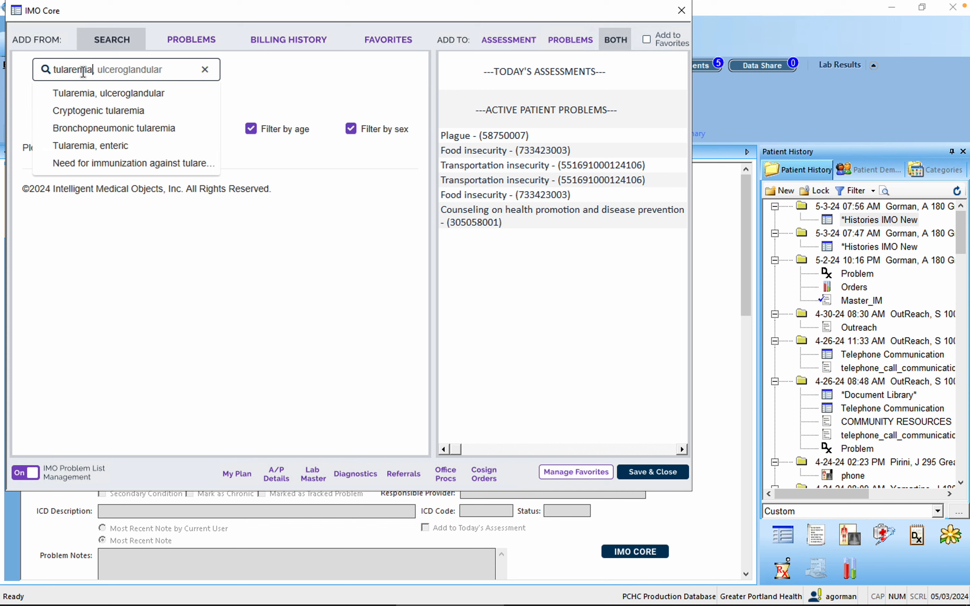
click(87, 95)
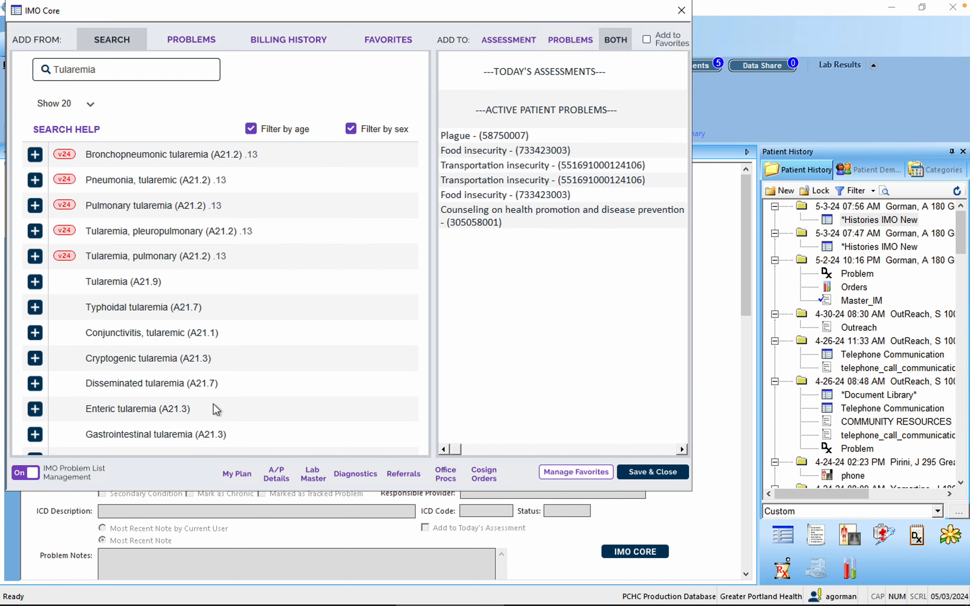
click(35, 283)
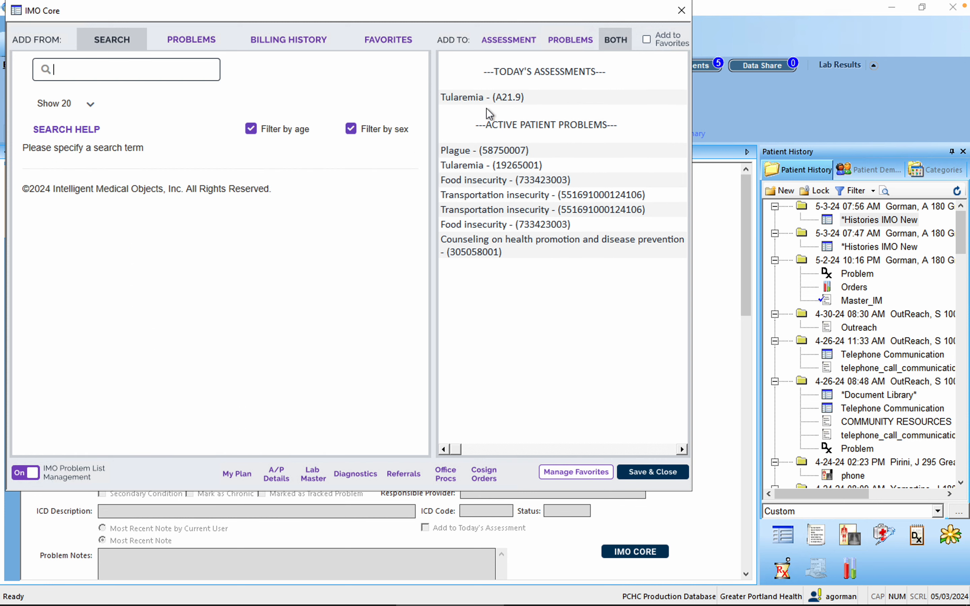
click(661, 469)
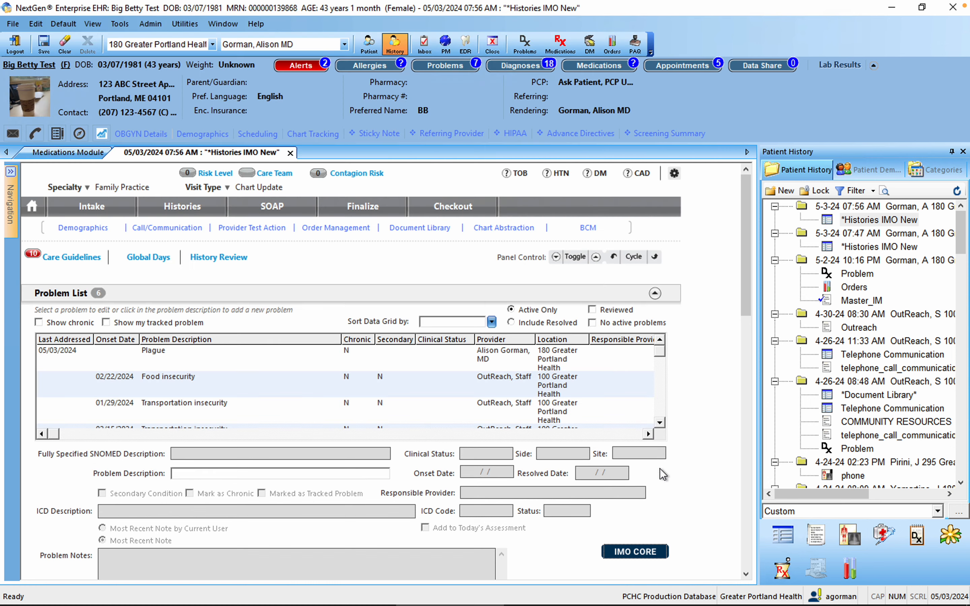
Save the pending amLODIPine 5 mg tablet prescription and reopen the Medications Module.
click(85, 157)
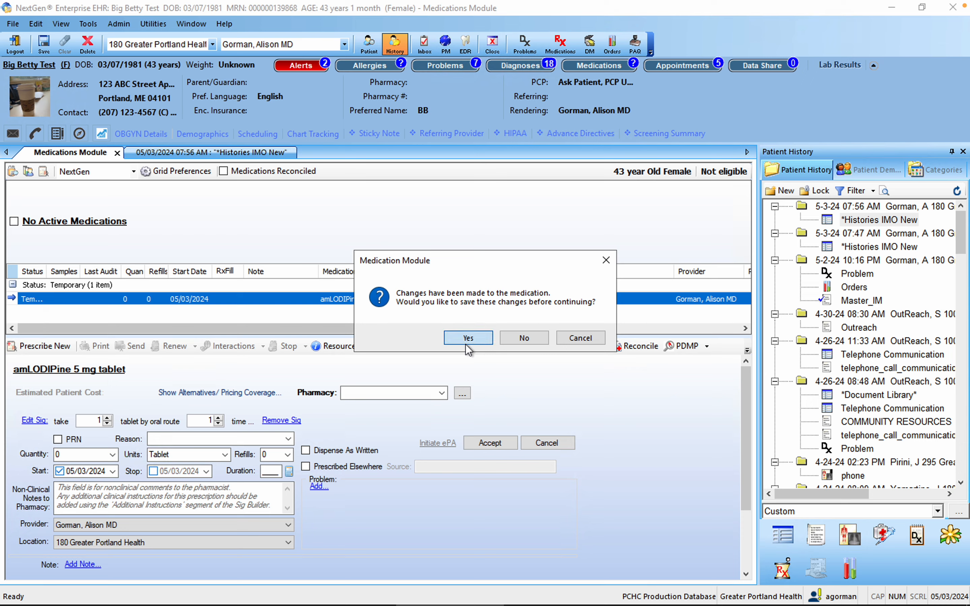
click(468, 338)
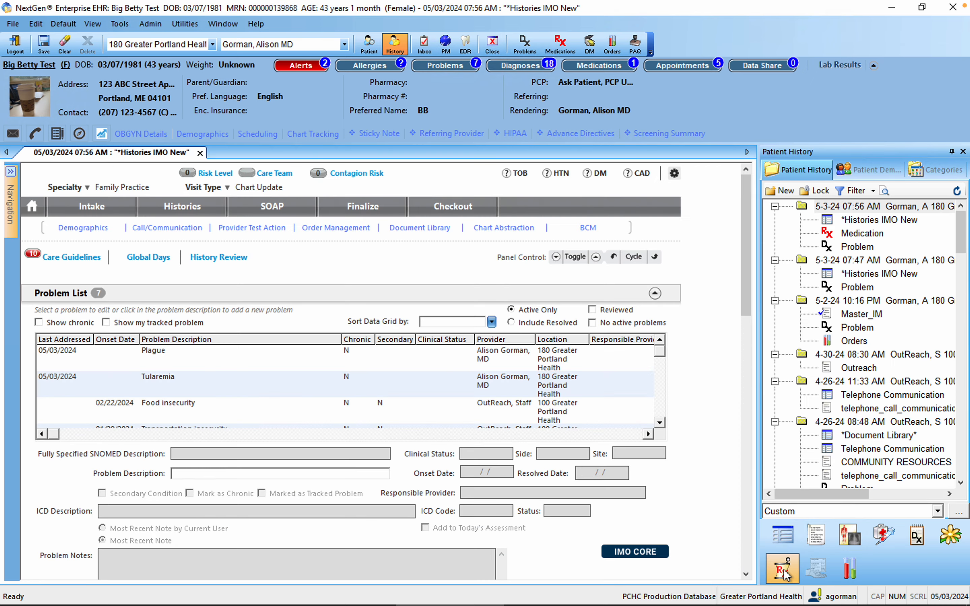
click(784, 575)
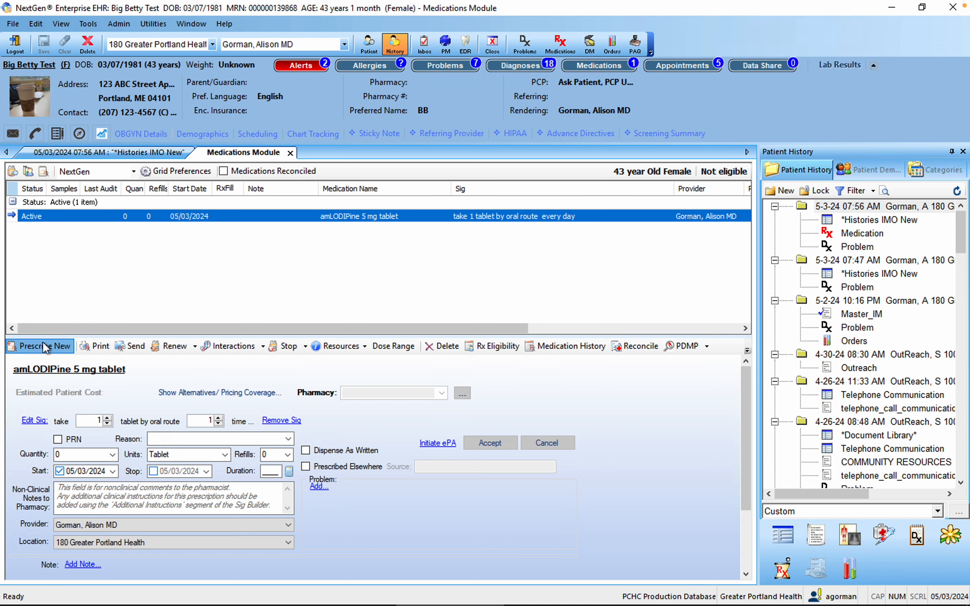
Start another prescription and add metoclopramide (bulk) miscellaneous powder, searching for "meto".
click(45, 347)
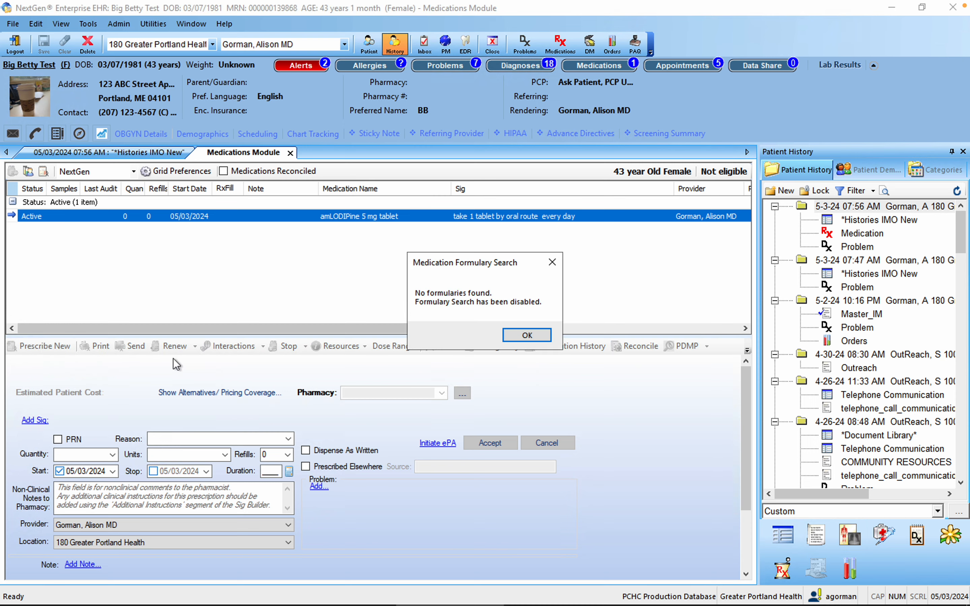
click(522, 334)
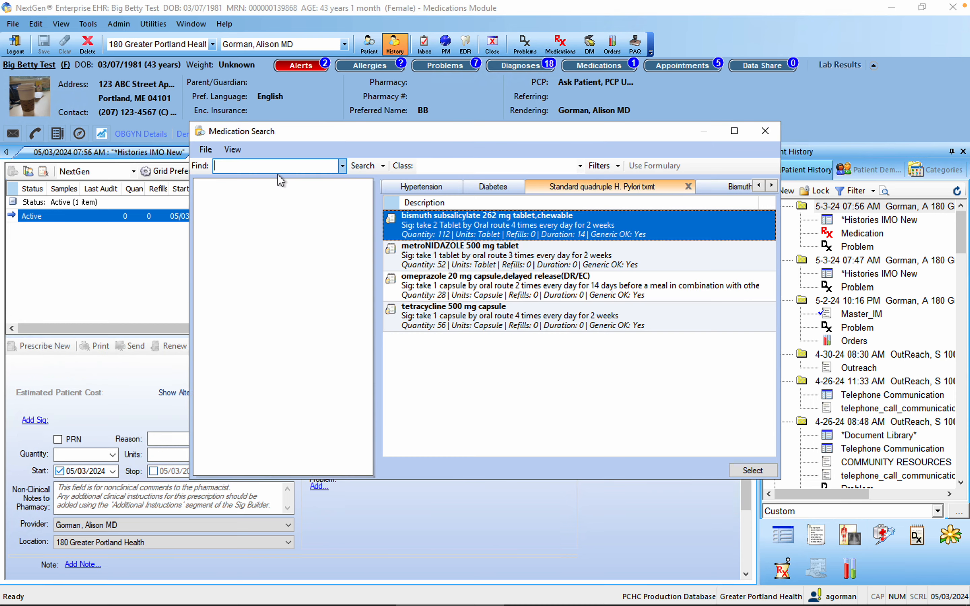
text(meto)
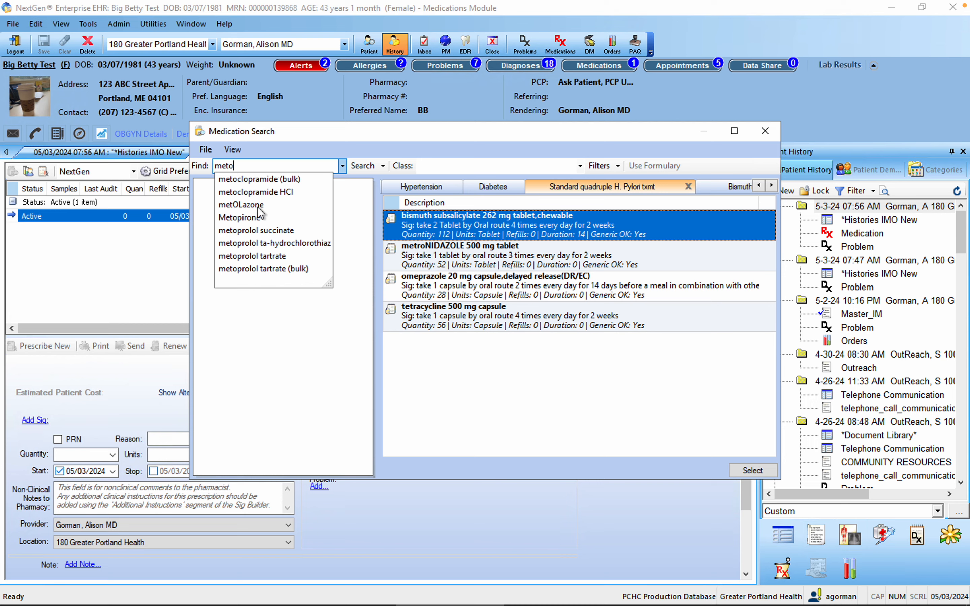
click(249, 180)
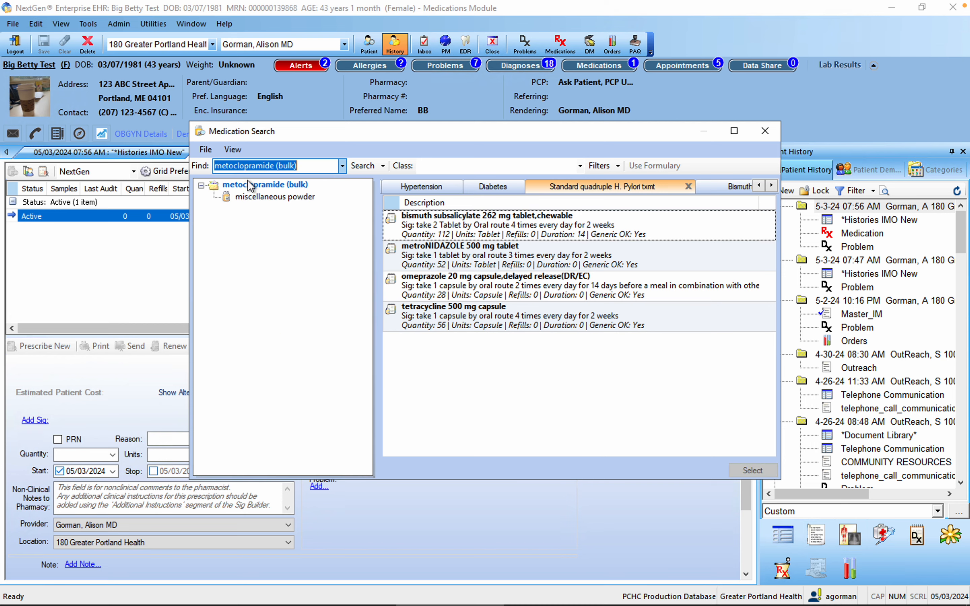
click(257, 197)
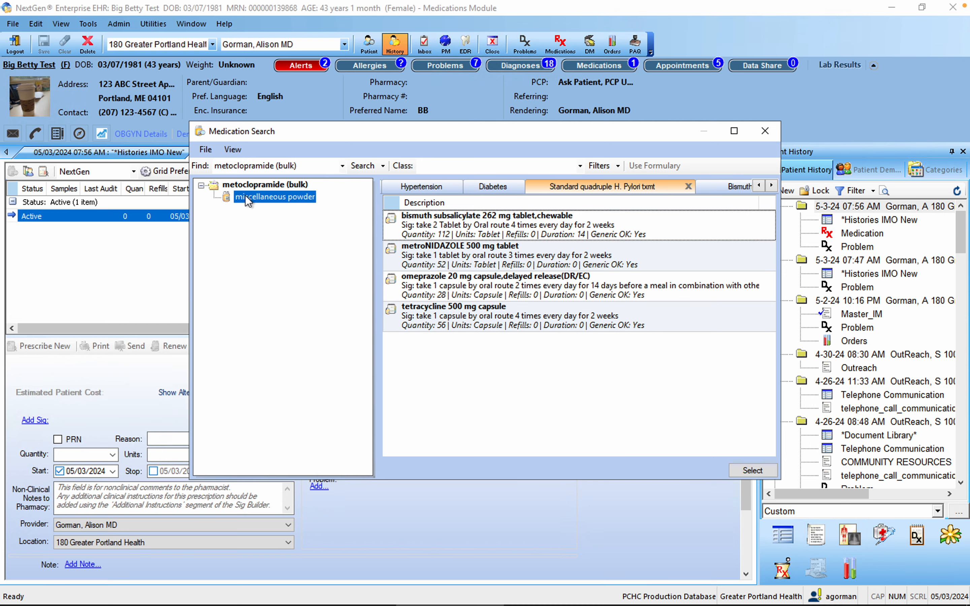
Check the patient's condition list for Tularemia from the metoclopramide prescription's problem link, and close the list.
click(317, 489)
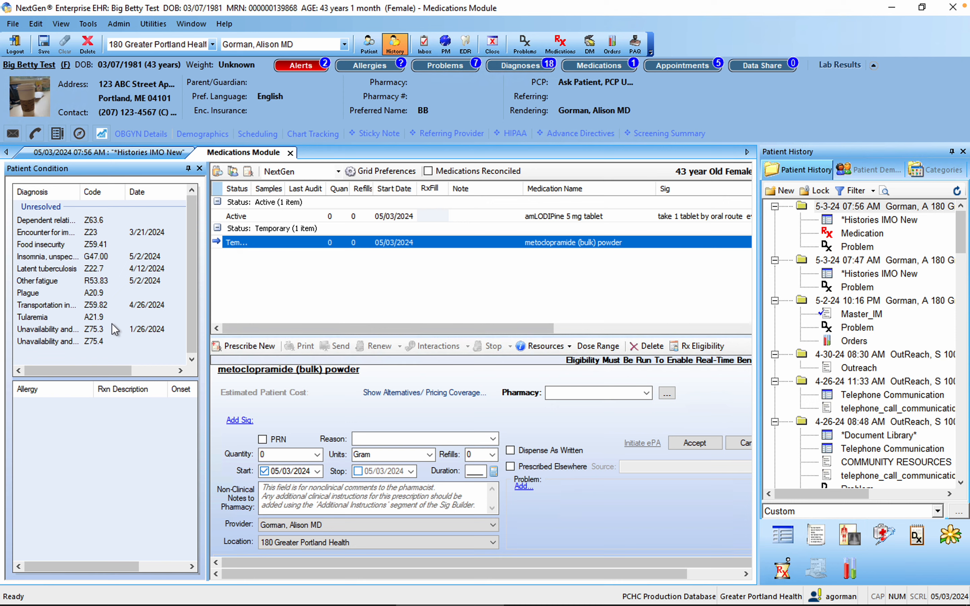
click(200, 169)
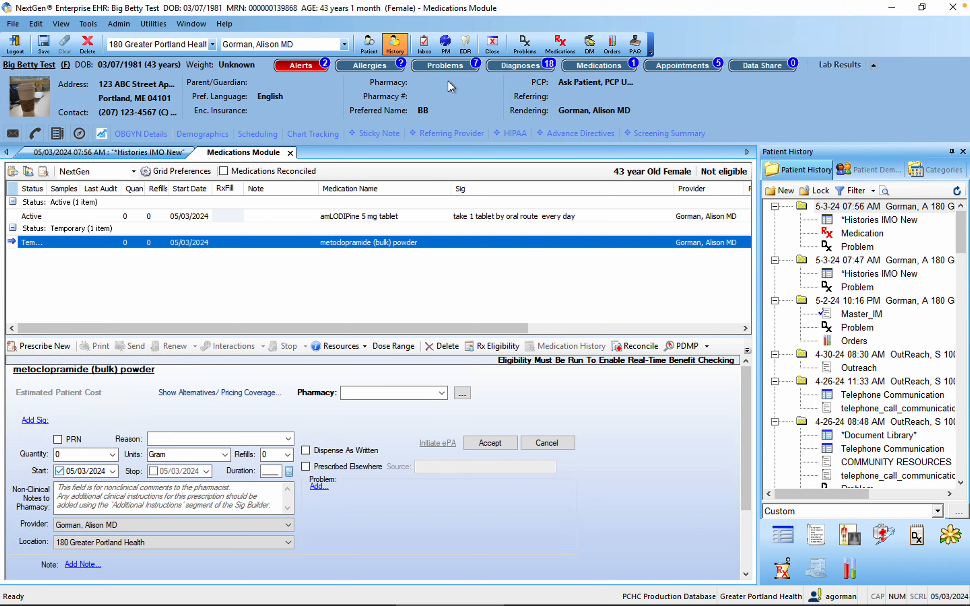
mouse_move(458, 65)
click(782, 542)
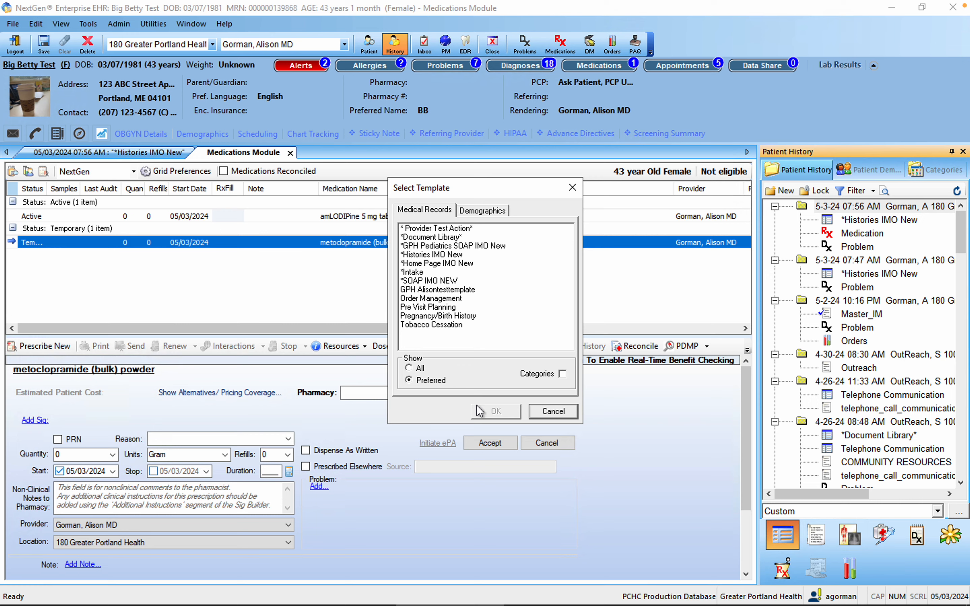
click(555, 415)
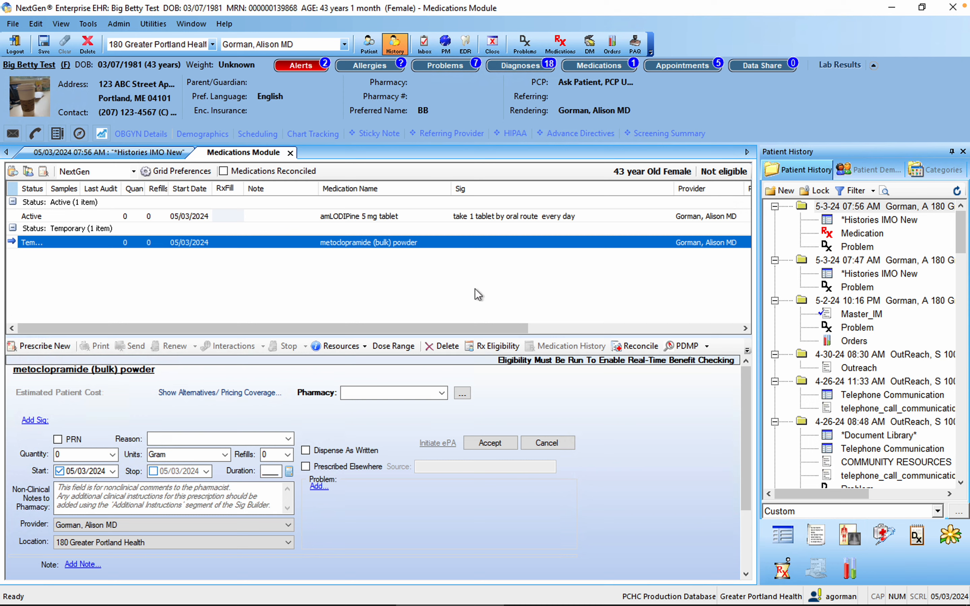
mouse_move(720, 4)
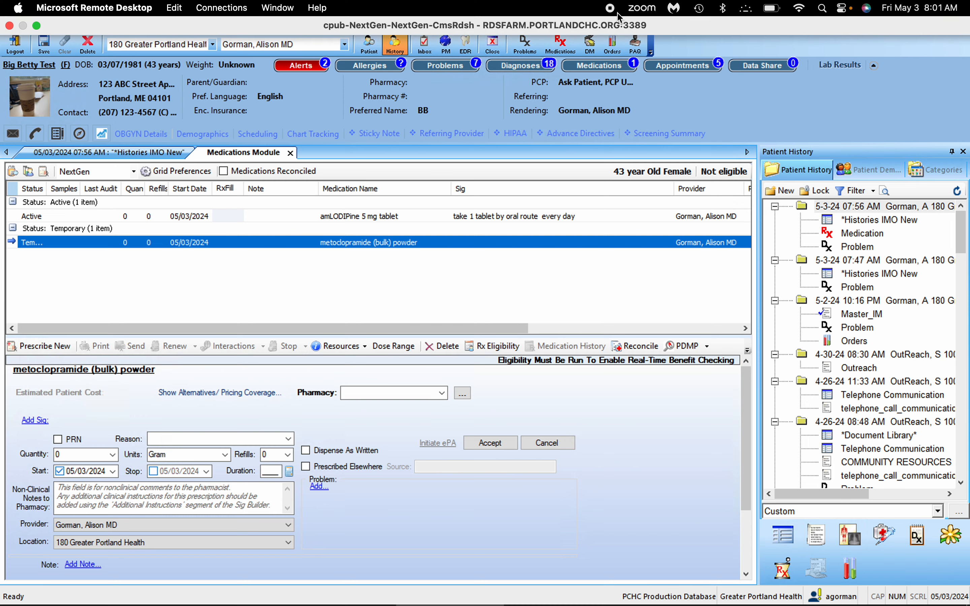